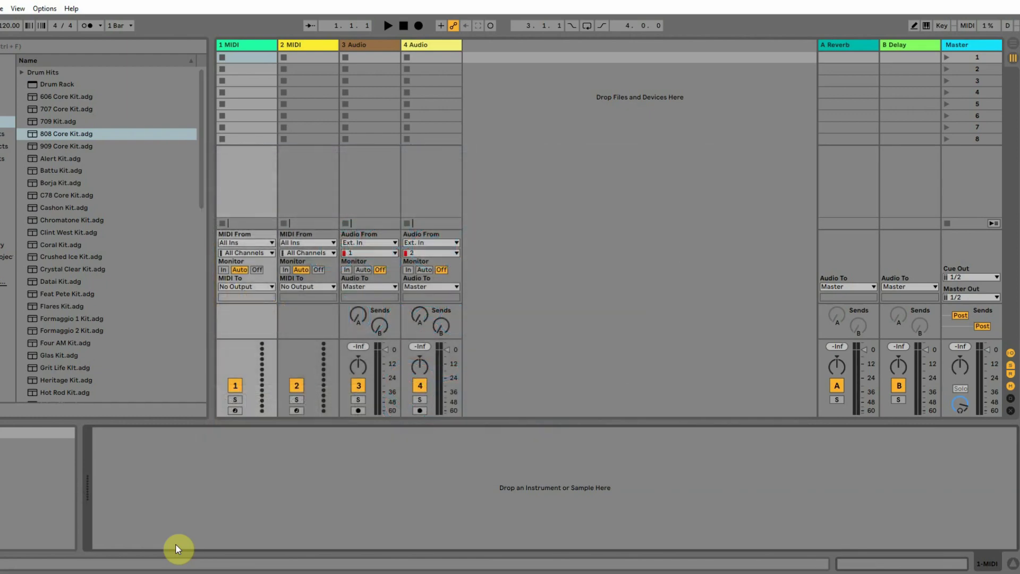
Set up a two-bar 808 Core Kit clip in the first slot of the first MIDI track, and lower the project tempo
drag(56, 135, 256, 174)
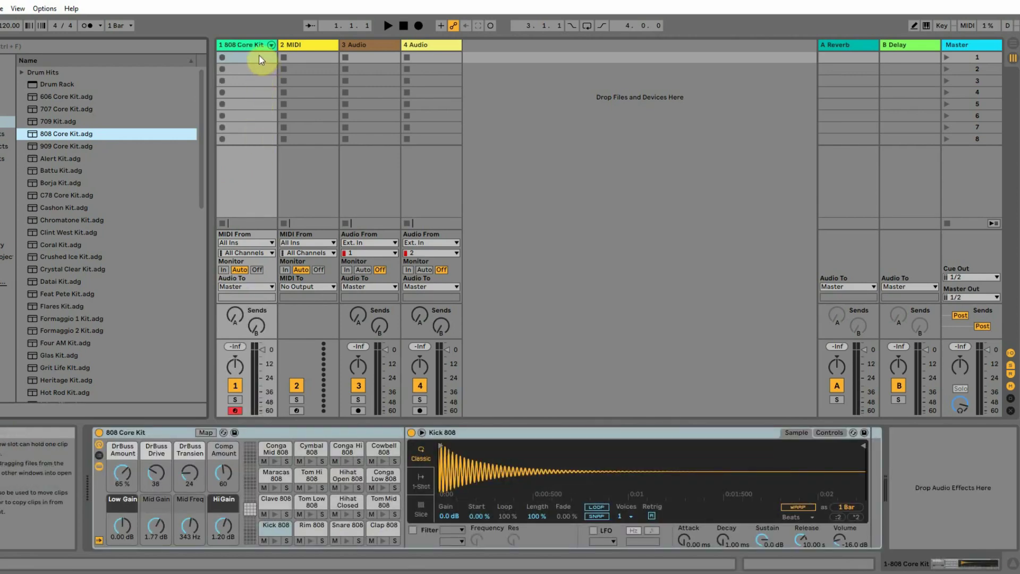
double_click(261, 60)
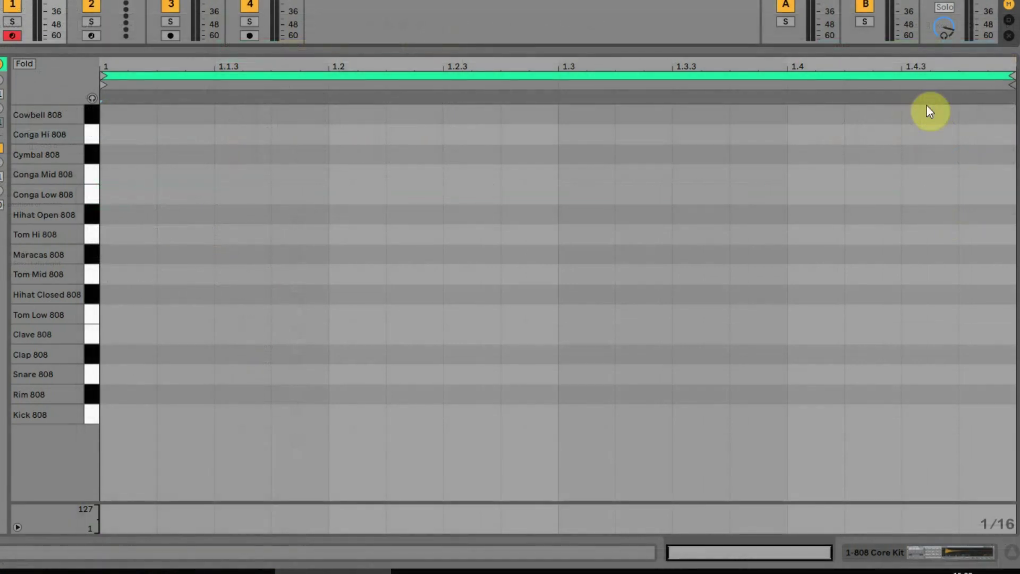
drag(1014, 76, 917, 75)
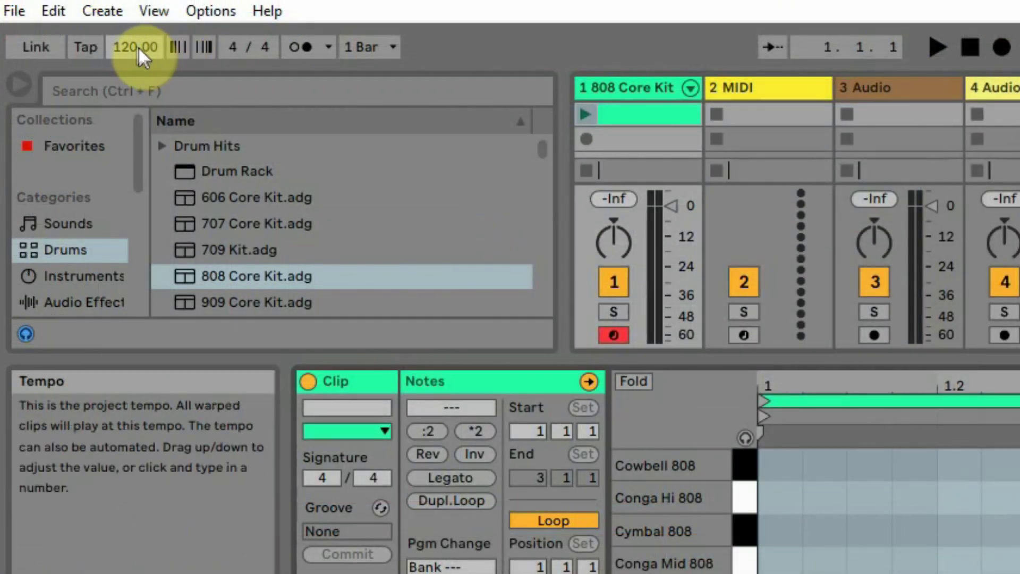
drag(141, 54, 141, 66)
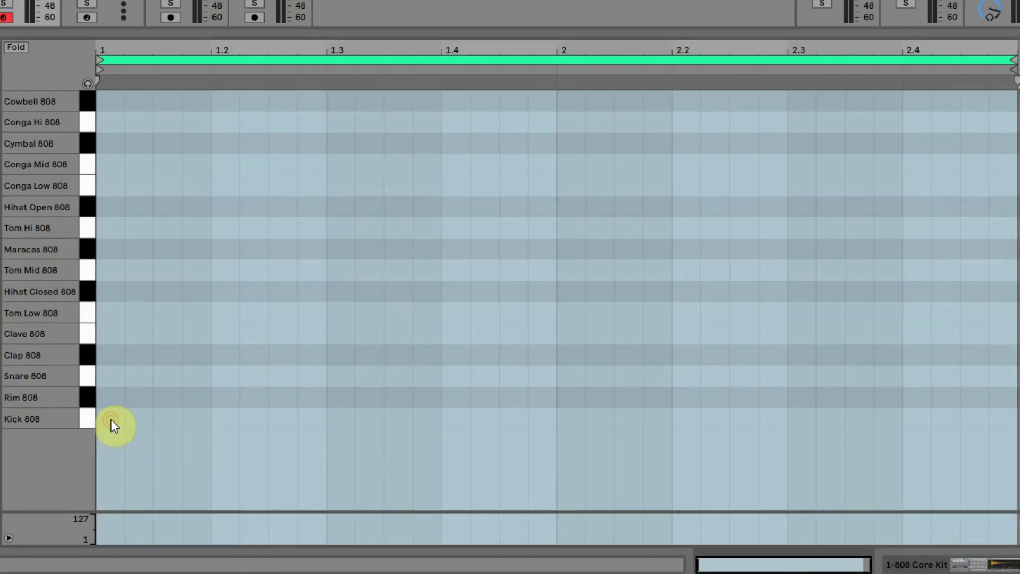
Add Kick 808 notes at 1, 1.3, 2 and 2.3 in the clip, and play the pattern
double_click(111, 419)
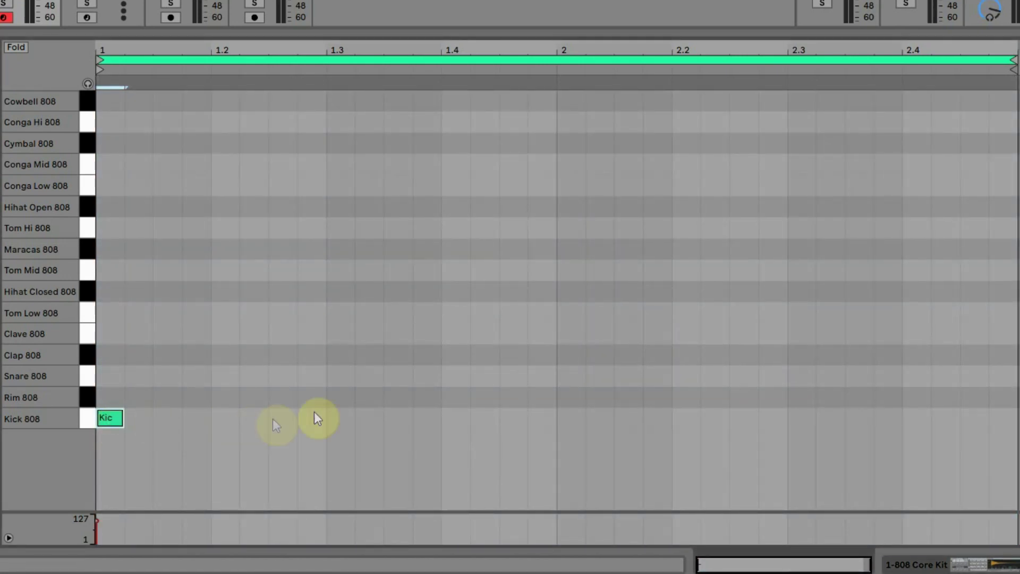
double_click(338, 415)
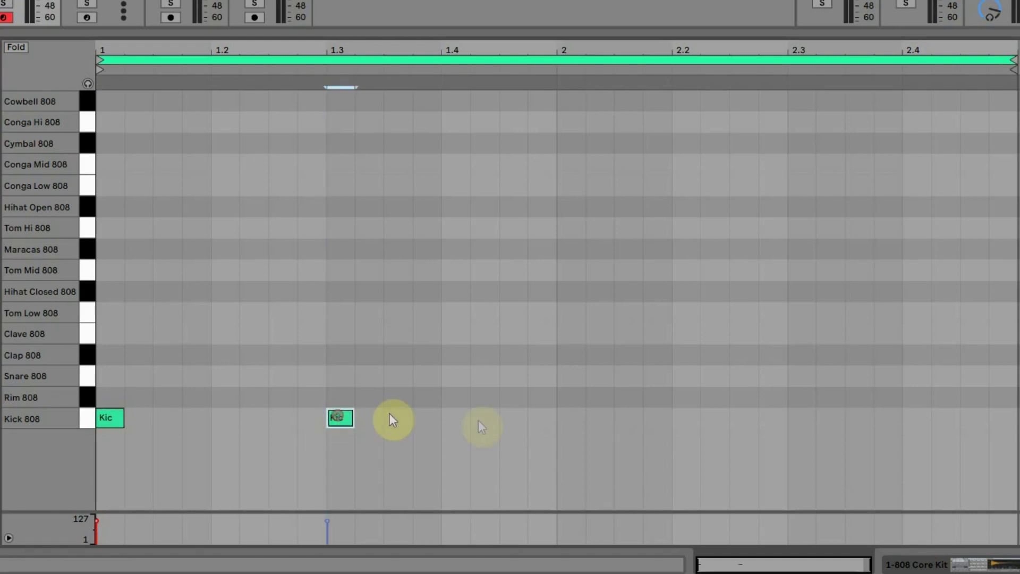
double_click(575, 417)
double_click(803, 418)
key(space)
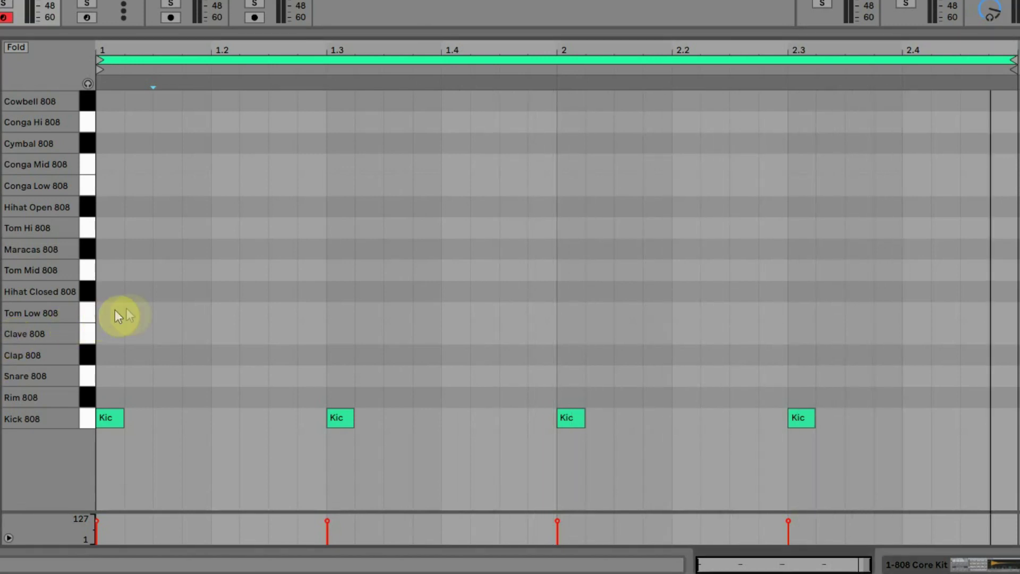
Add Hihat Closed 808 notes on the off-beat of every beat across both bars, shifting the last one to 2.4.3
double_click(163, 293)
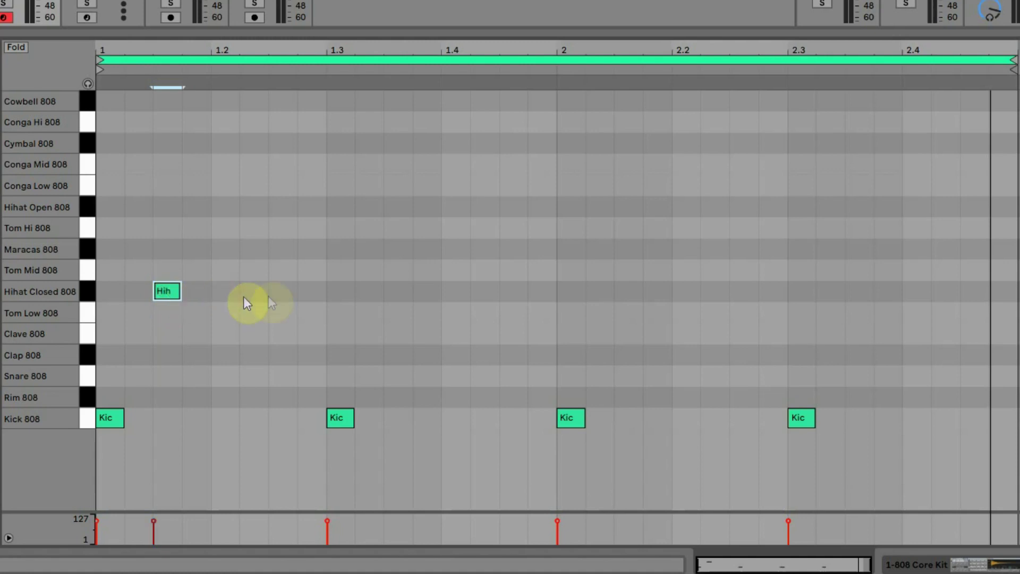
double_click(278, 291)
double_click(398, 291)
double_click(515, 291)
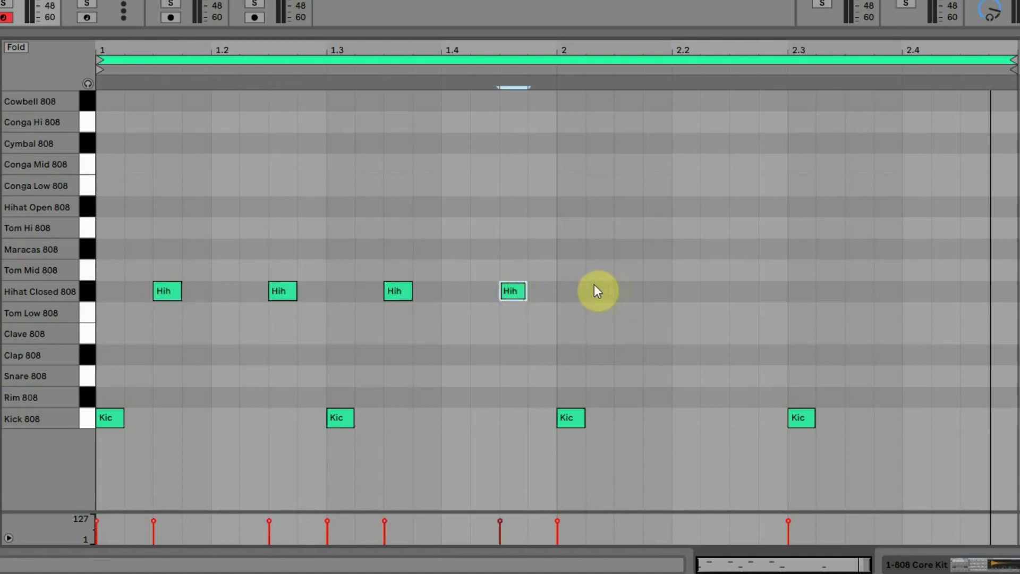
double_click(628, 292)
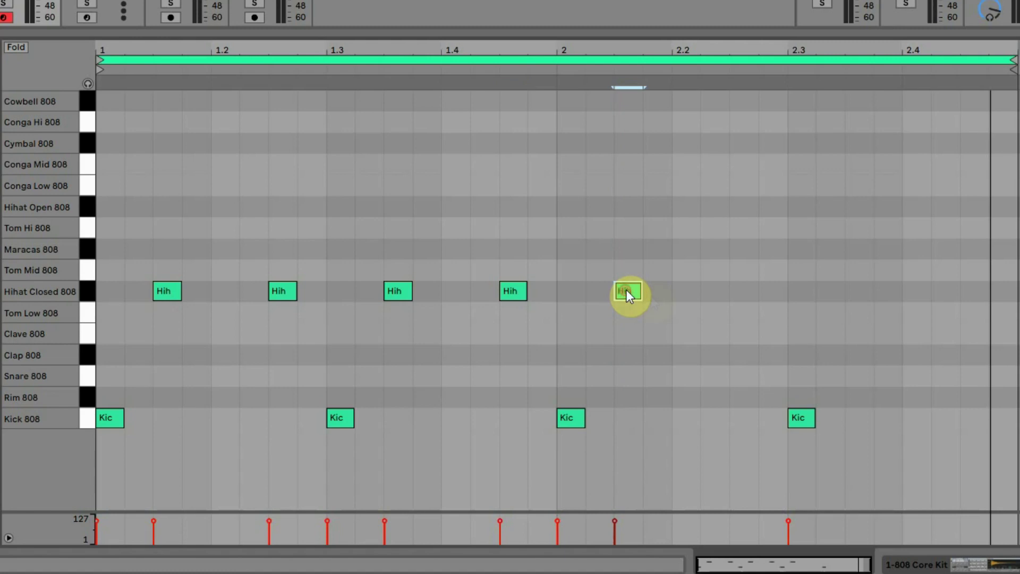
double_click(742, 291)
double_click(854, 290)
double_click(940, 291)
key(space)
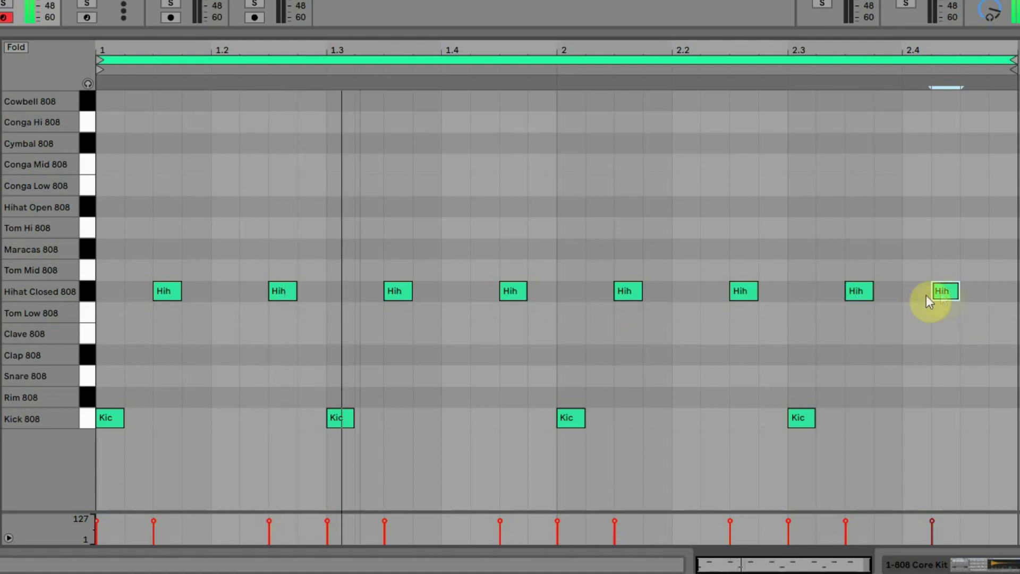
drag(945, 295, 972, 297)
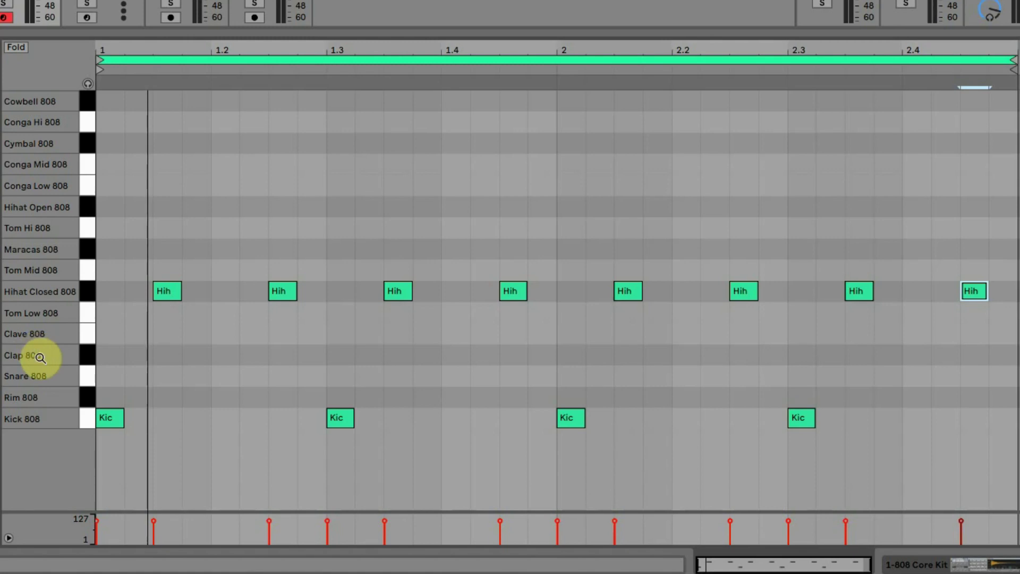
Add Clap 808 notes on the second beat of each bar, at 1.2 and 2.2
double_click(223, 355)
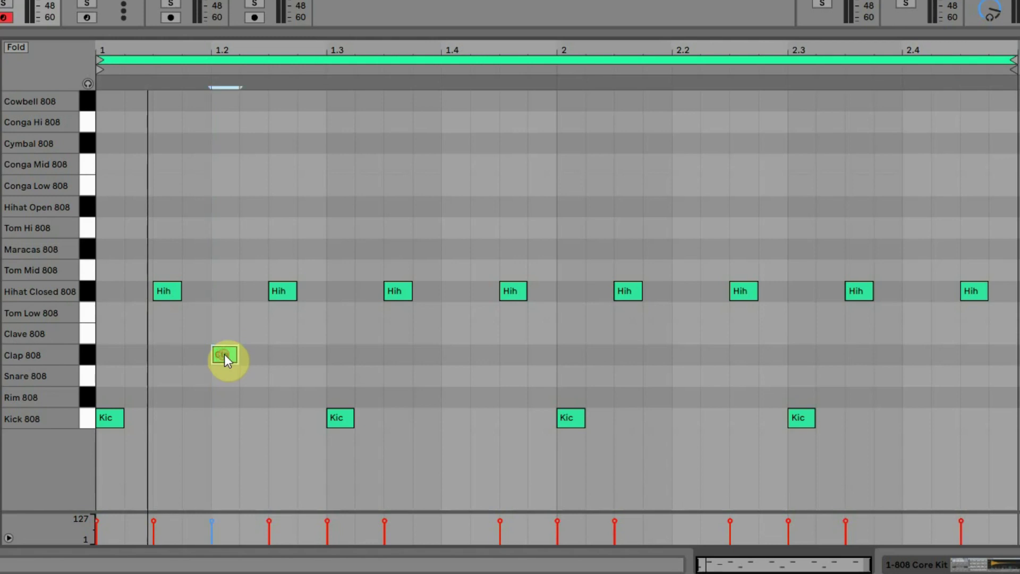
double_click(693, 354)
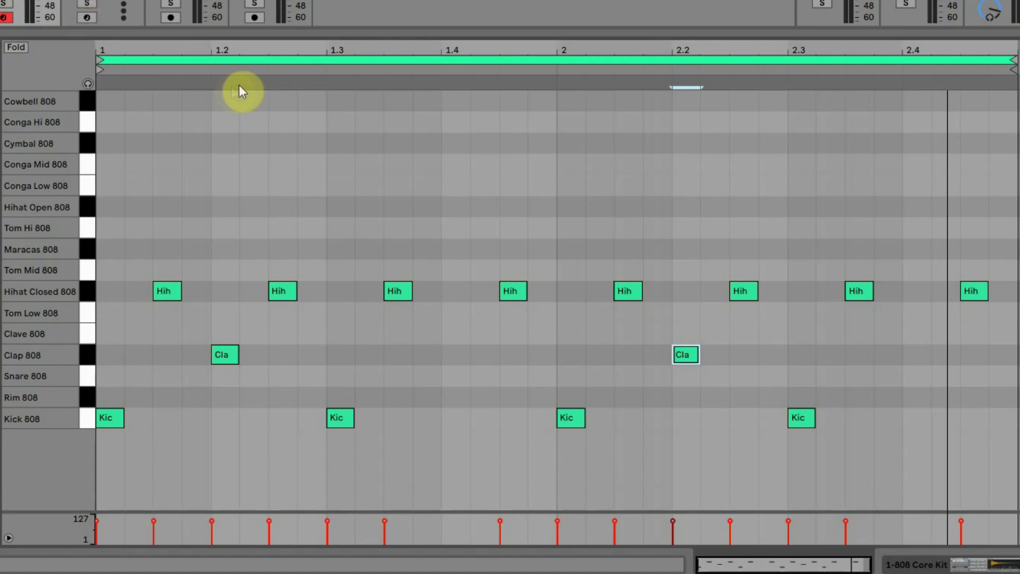
Add extra Kick 808 notes at 1.2.4, 1.3.3, 1.4, 1.4.4 and 2.4.4, playing the beat to check it
double_click(314, 421)
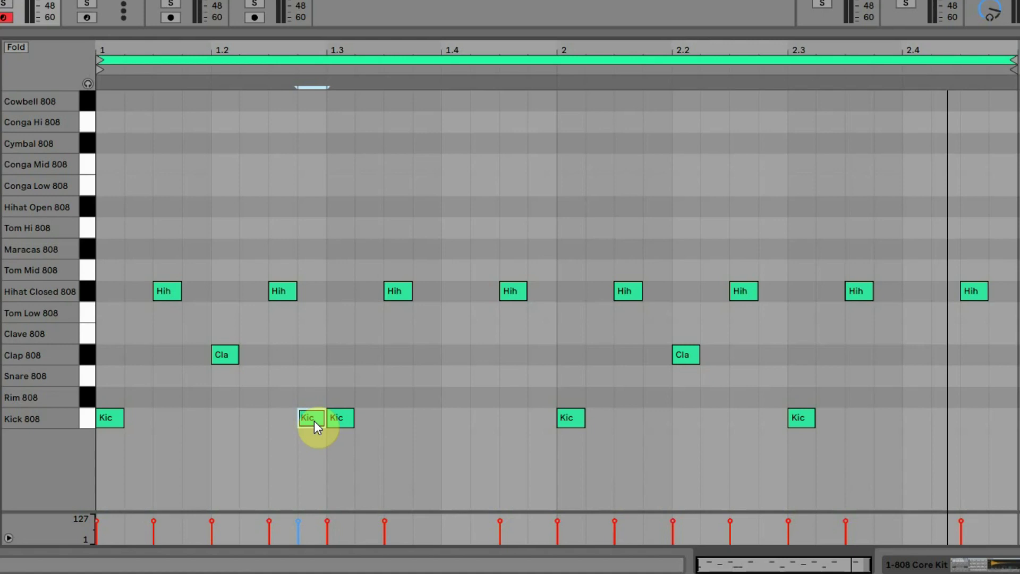
double_click(397, 418)
double_click(451, 418)
key(space)
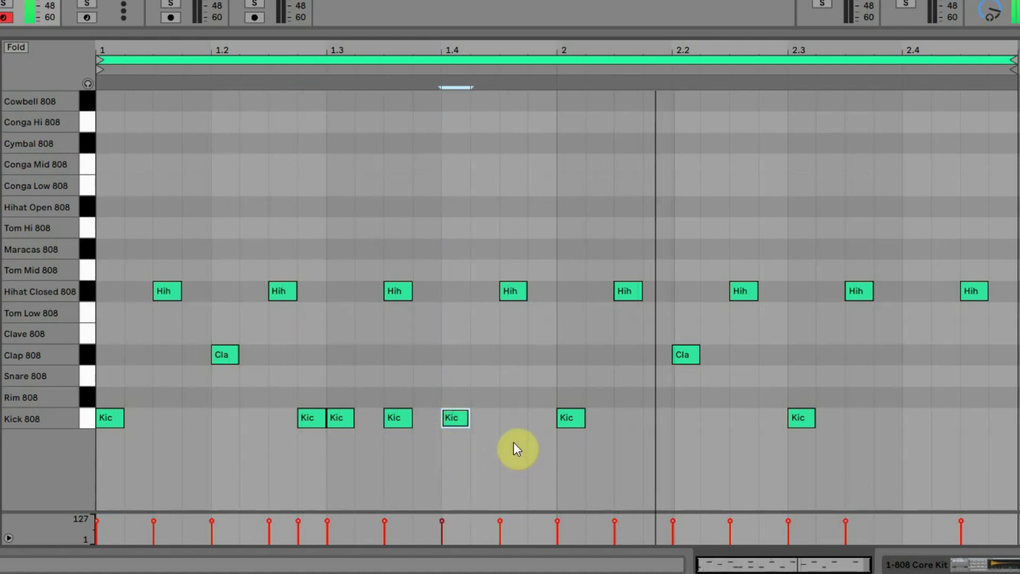
double_click(538, 423)
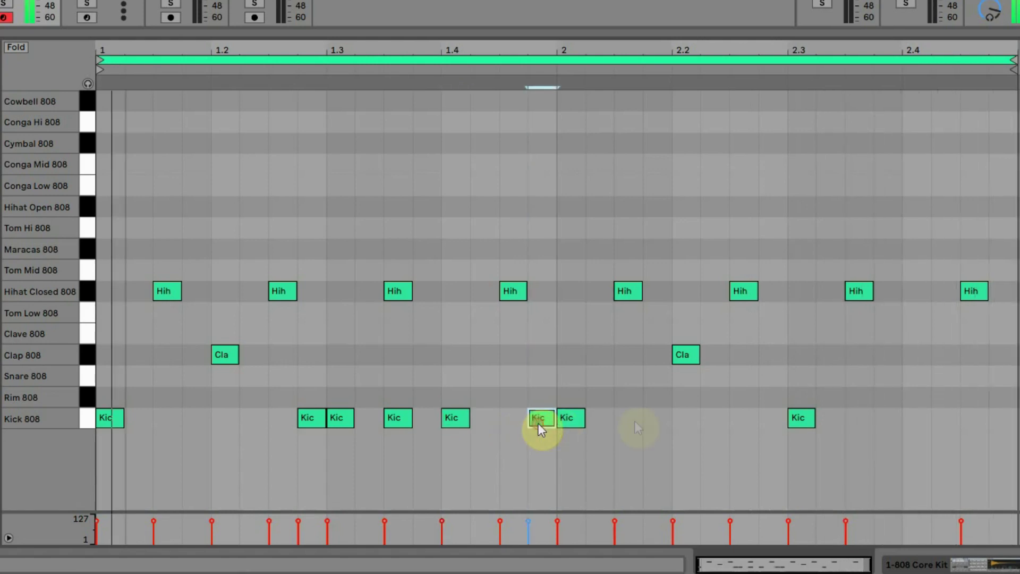
double_click(1006, 424)
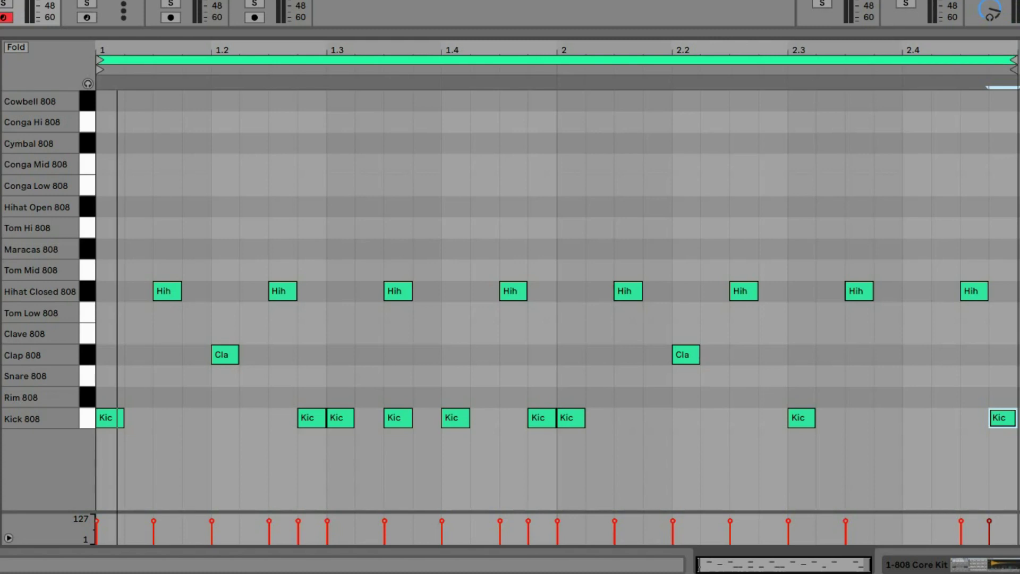
Add Snare 808 notes at 1.2.3 and 1.2.4 in bar one, and at 2.2.3, 2.2.4, 2.3.2, 2.3.4, 2.4.2 and 2.4.4 in bar two
double_click(309, 376)
double_click(282, 374)
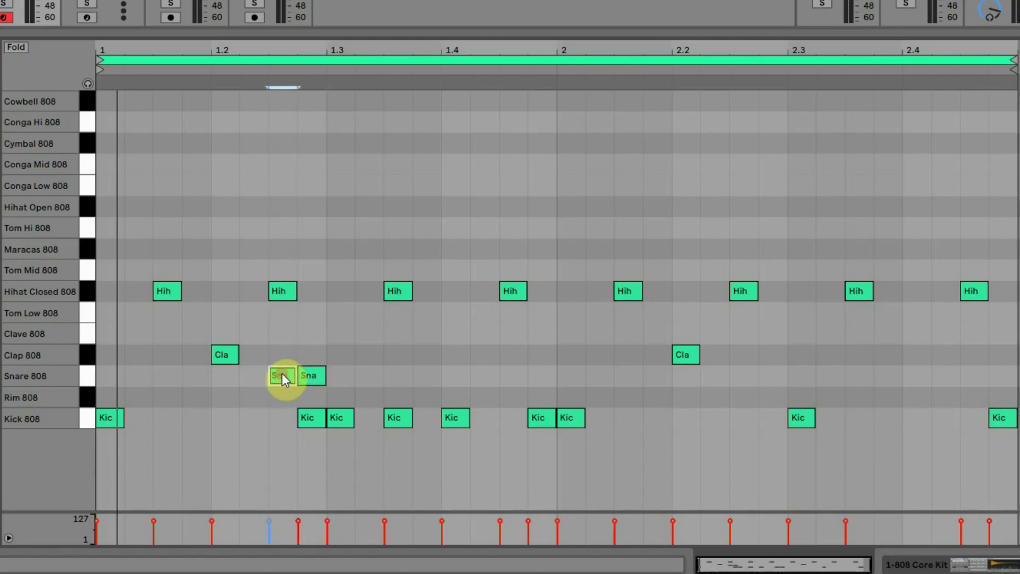
double_click(740, 377)
double_click(765, 377)
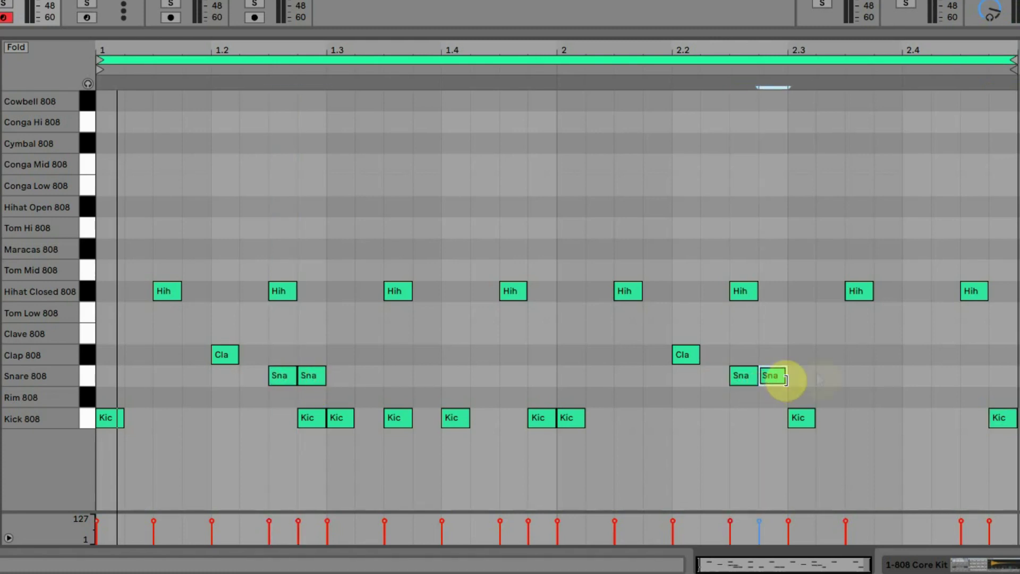
double_click(829, 375)
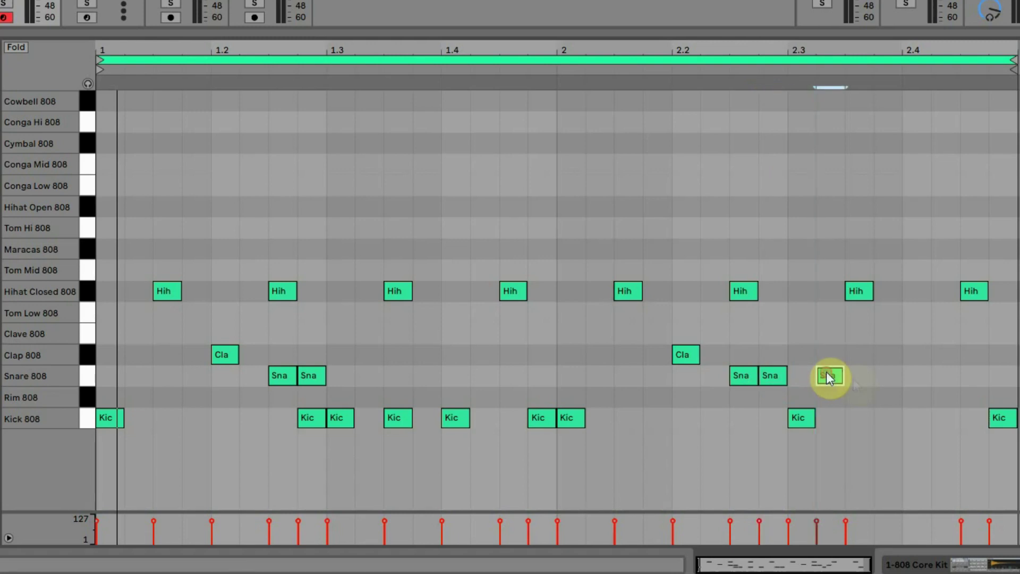
double_click(888, 378)
double_click(943, 376)
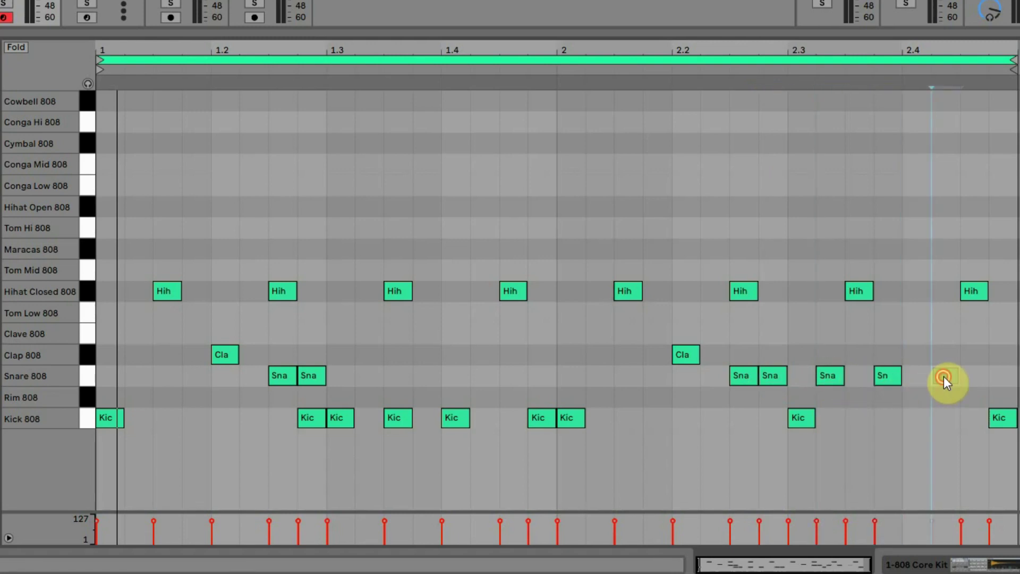
double_click(1002, 376)
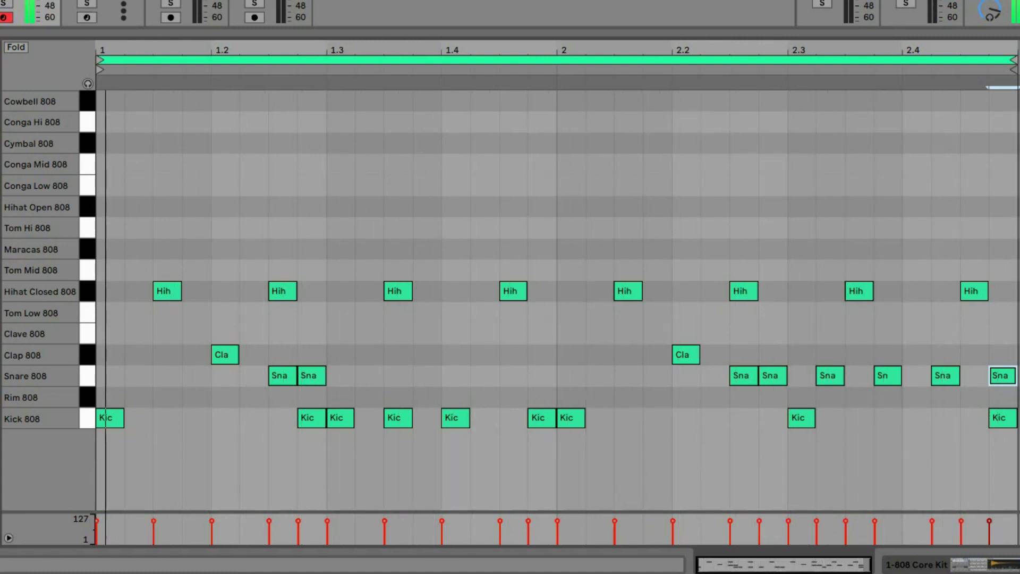
Add Clave 808 notes in the first bar at 1, 1.1.4 and 1.2.3
double_click(111, 333)
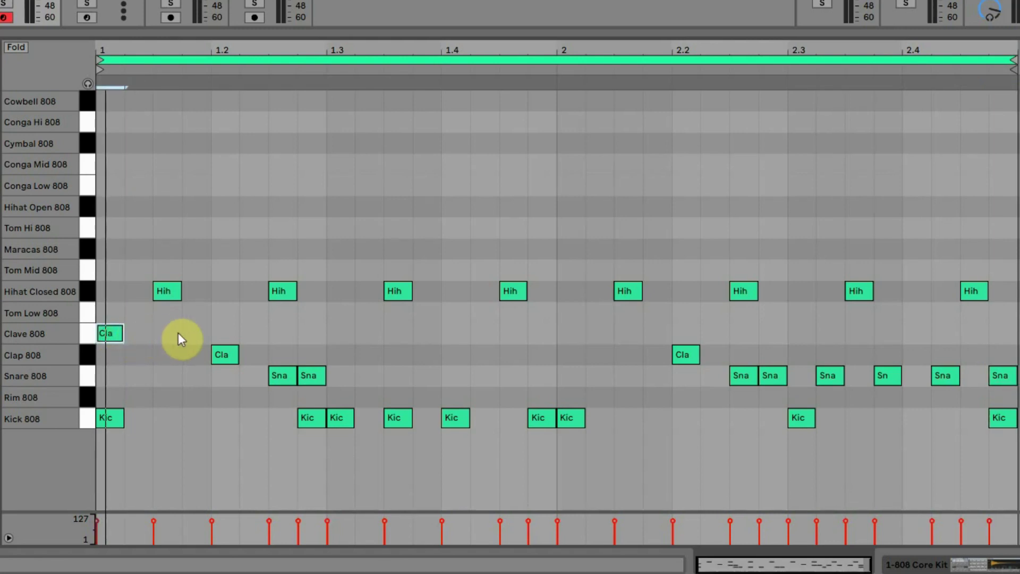
click(196, 334)
double_click(197, 334)
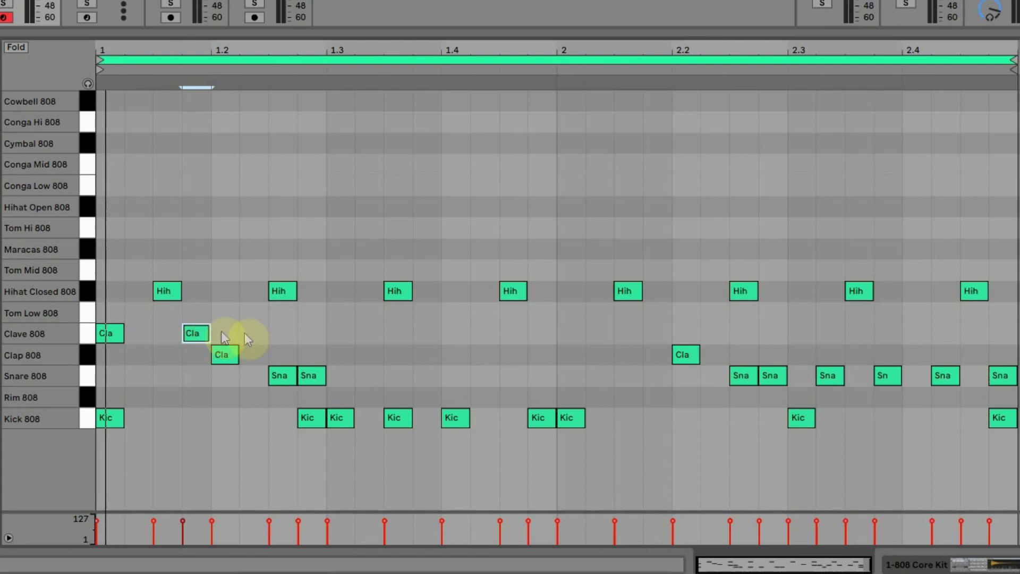
click(279, 333)
double_click(280, 334)
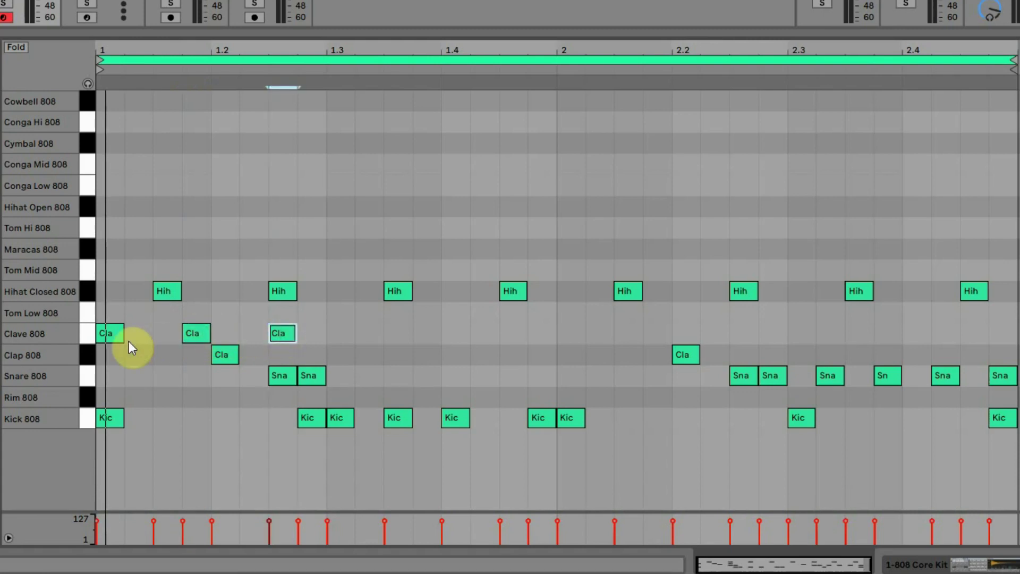
Add Clave 808 notes in the second bar at 2, 2.1.4, 2.2.3, 2.3.2 and 2.4, and play the pattern
click(572, 339)
double_click(570, 336)
click(652, 331)
double_click(651, 331)
click(747, 334)
double_click(746, 334)
click(830, 333)
double_click(830, 334)
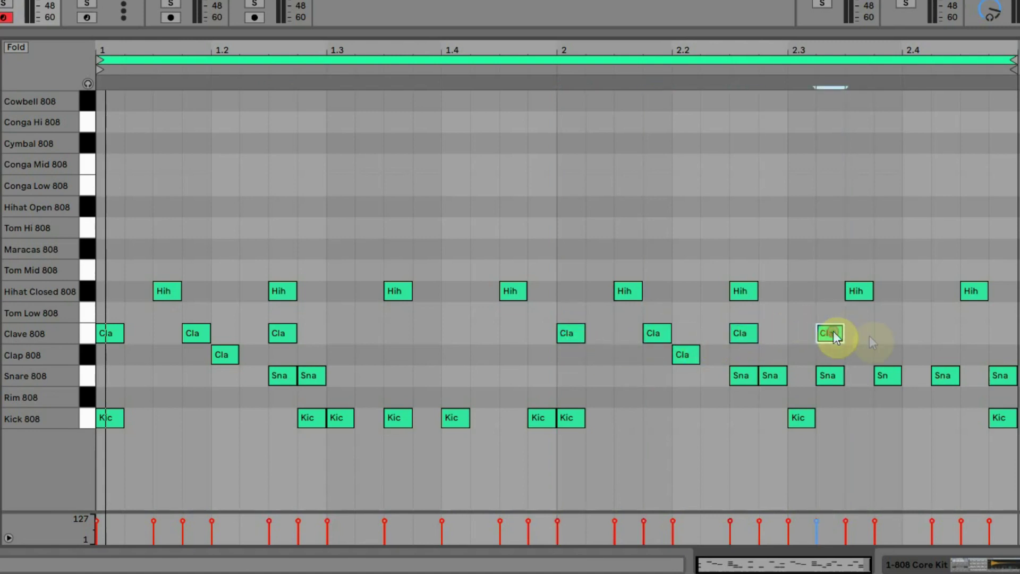
click(916, 333)
double_click(916, 332)
key(space)
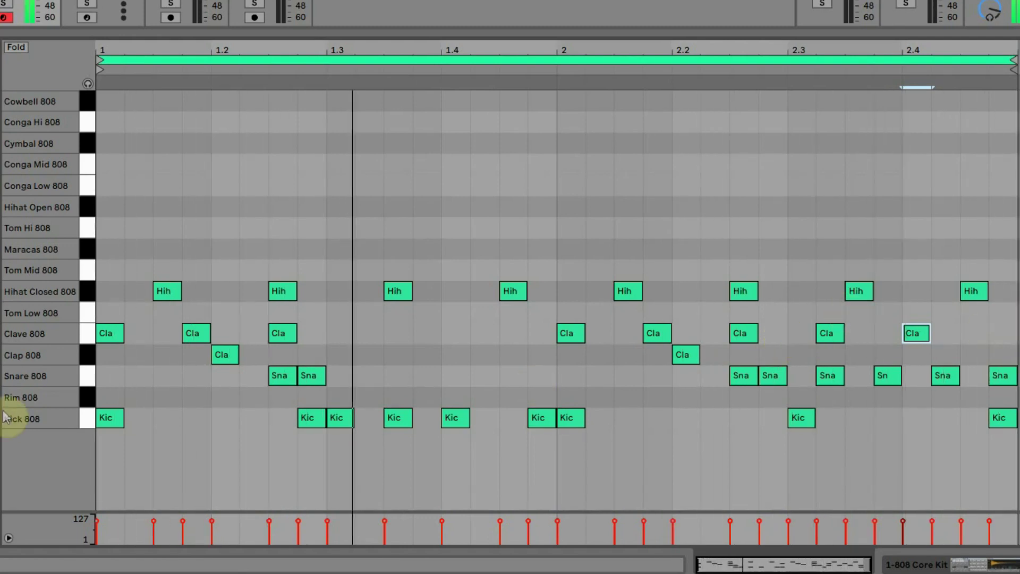
Move the last two Clave 808 notes one sixteenth to the right, to 2.3.3 and 2.4.2, and play the pattern
mouse_move(981, 332)
mouse_down()
mouse_move(872, 351)
mouse_move(821, 341)
mouse_up()
double_click(825, 335)
drag(836, 335, 850, 333)
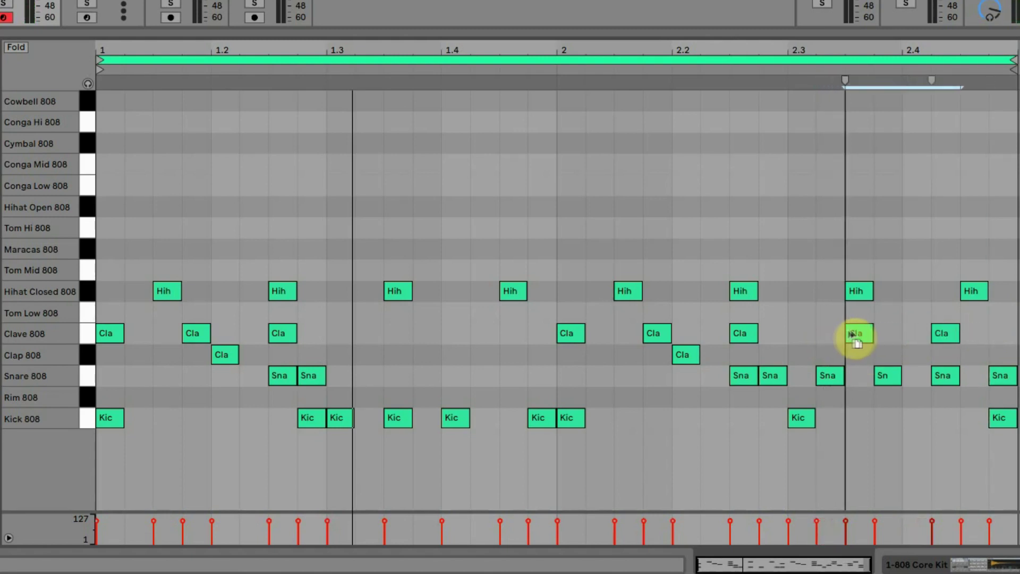
key(space)
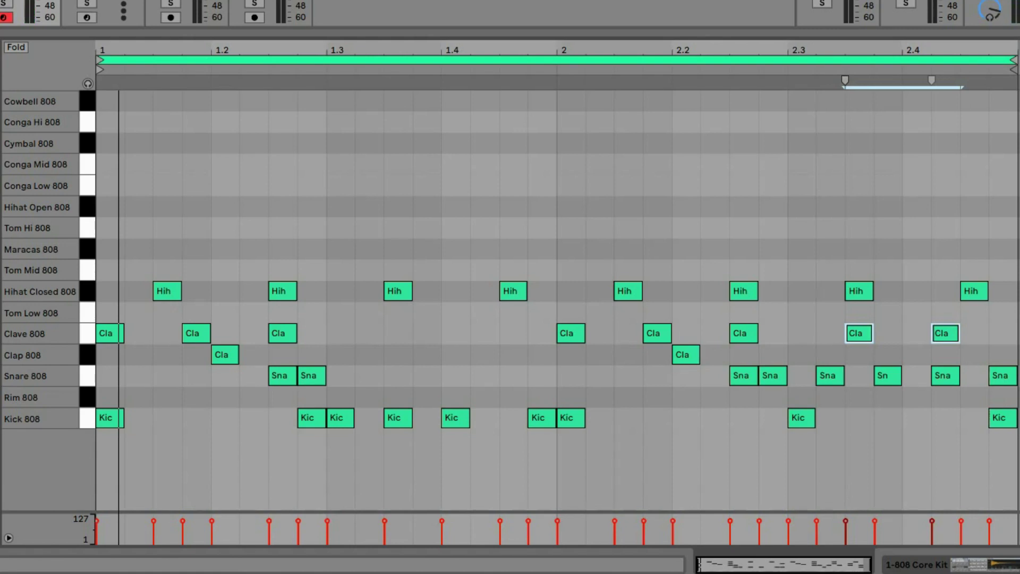
Add Tom Hi 808 notes at 1.1.3 and 2.1.3, Tom Mid 808 at 2.2.3 and Hihat Open 808 at 2.4.2, and play the beat
double_click(165, 228)
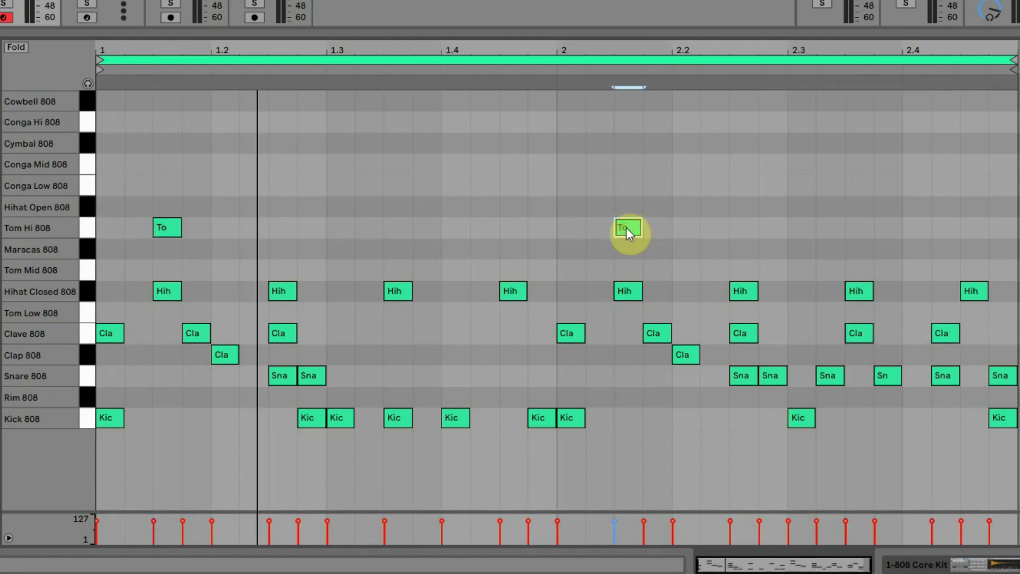
double_click(742, 272)
double_click(945, 208)
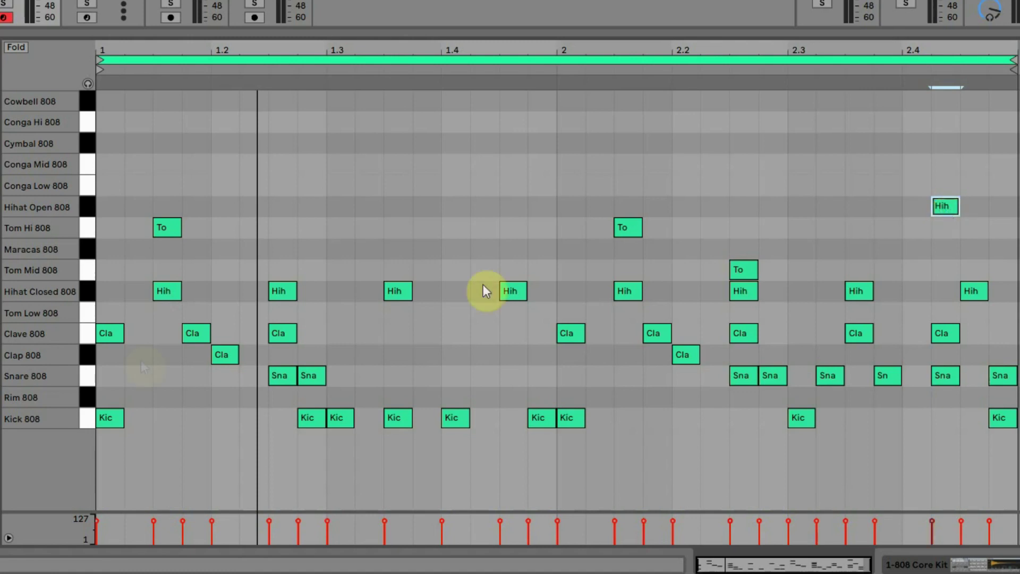
key(space)
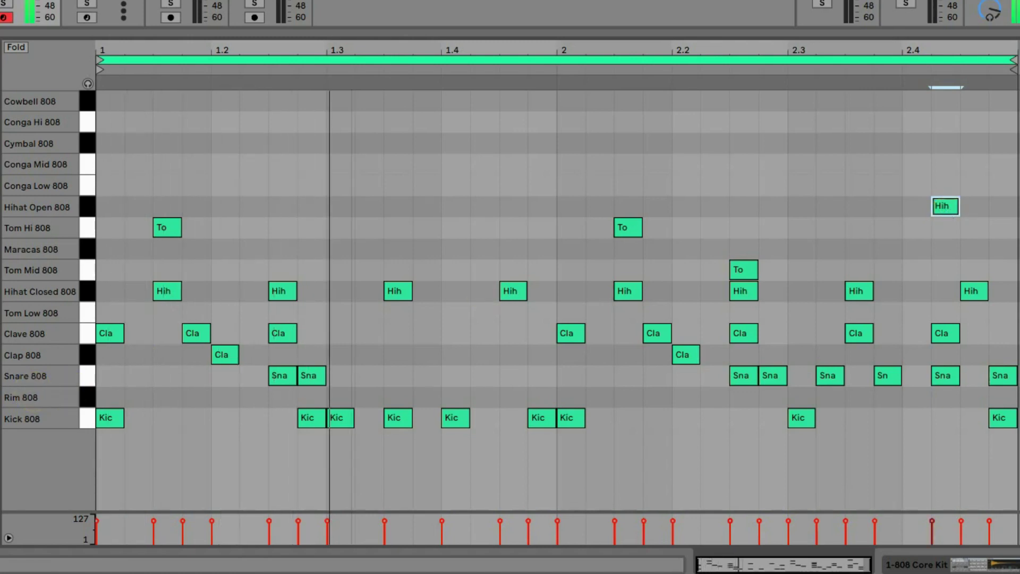